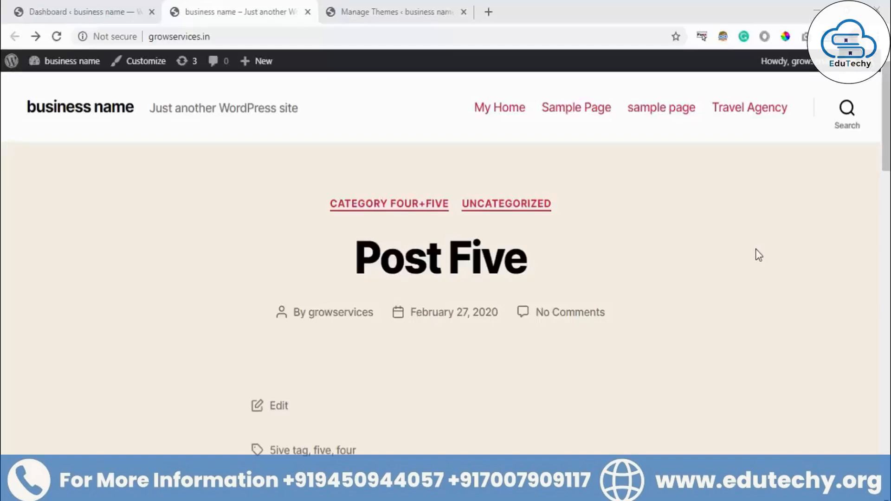
Go from the site dashboard to the installed themes and start customizing the active Twenty Twenty theme.
{"action": "scroll", "coordinate": [622, 176], "scroll_direction": "down", "scroll_amount": 15}
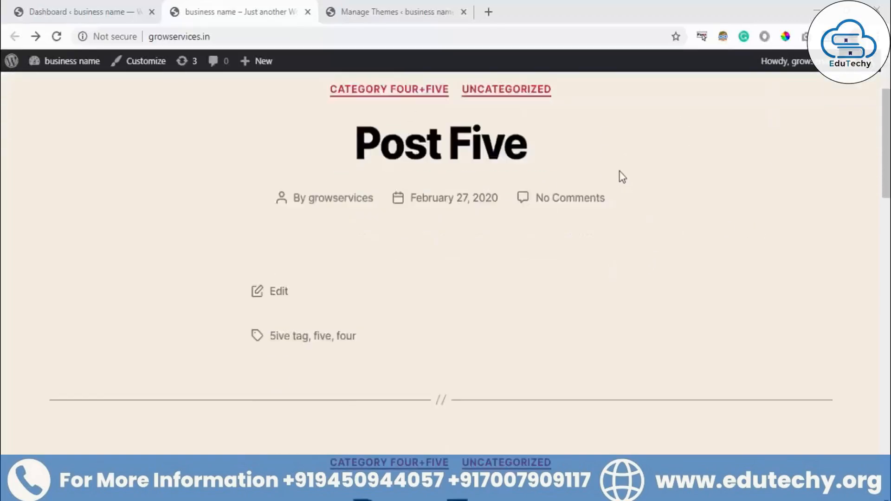
{"action": "scroll", "coordinate": [623, 177], "scroll_direction": "up", "scroll_amount": 10}
{"action": "scroll", "coordinate": [622, 177], "scroll_direction": "up", "scroll_amount": 6}
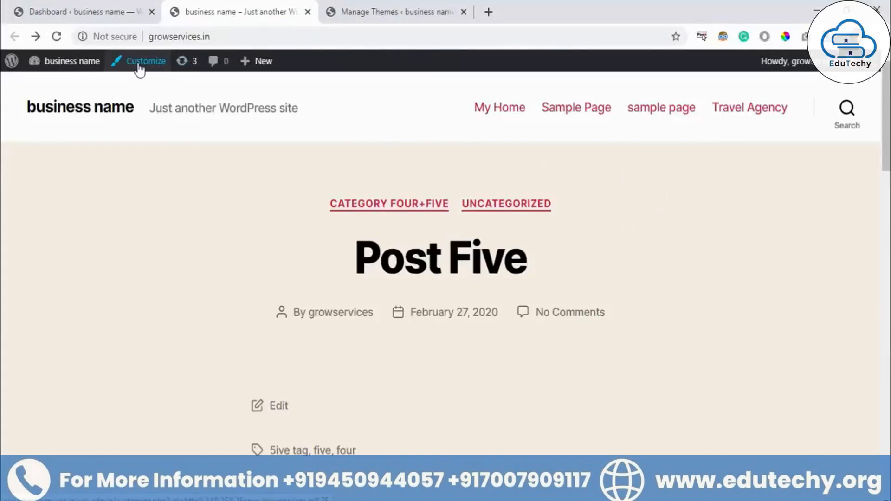
{"action": "left_click", "coordinate": [88, 7]}
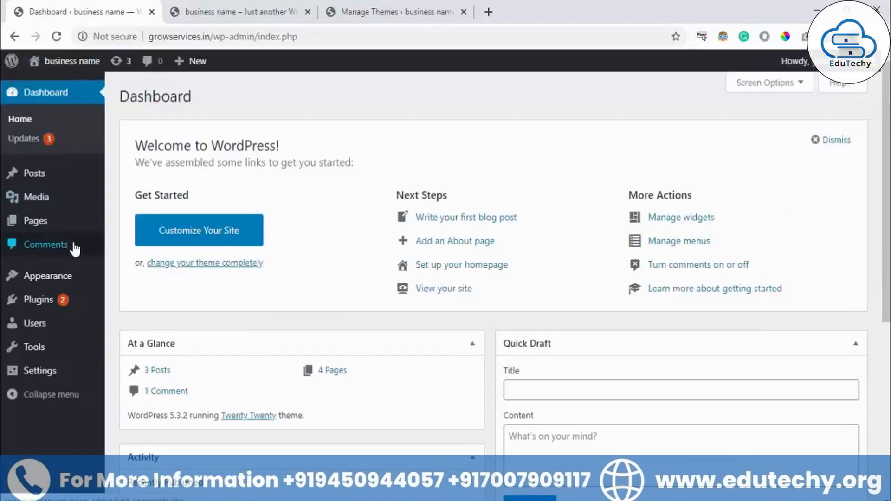
{"action": "mouse_move", "coordinate": [65, 277]}
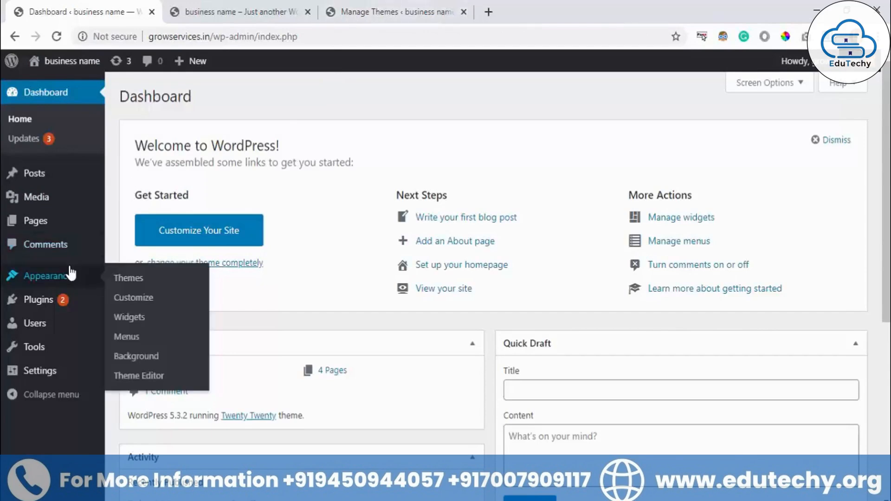
{"action": "left_click", "coordinate": [132, 280]}
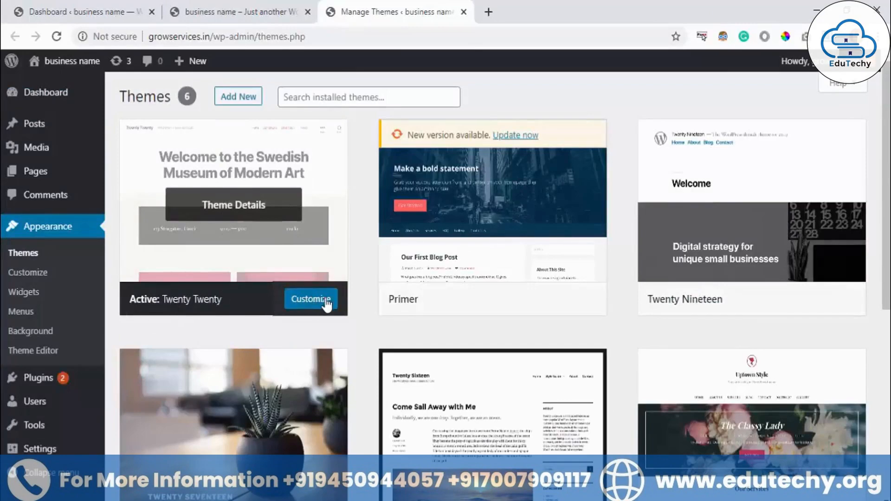
{"action": "left_click", "coordinate": [310, 301]}
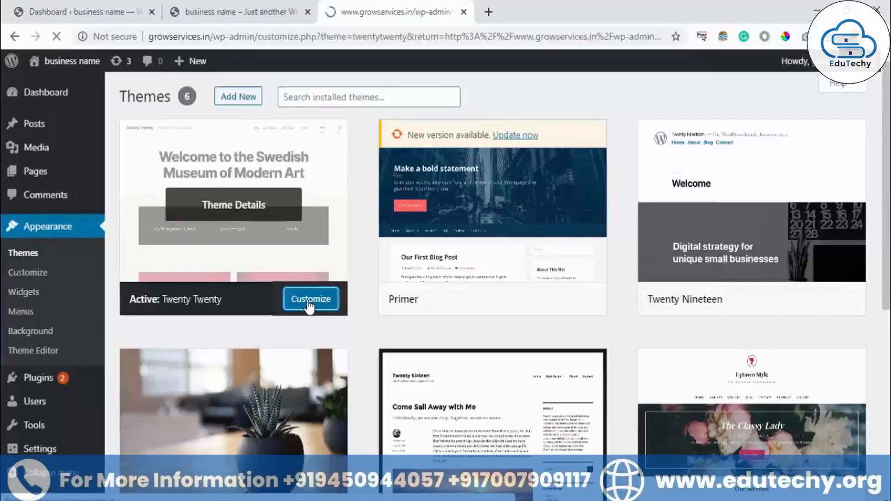
Close the dashboard and site home page tabs, keeping only the Customizer open.
{"action": "left_click", "coordinate": [240, 10]}
{"action": "left_click", "coordinate": [106, 8]}
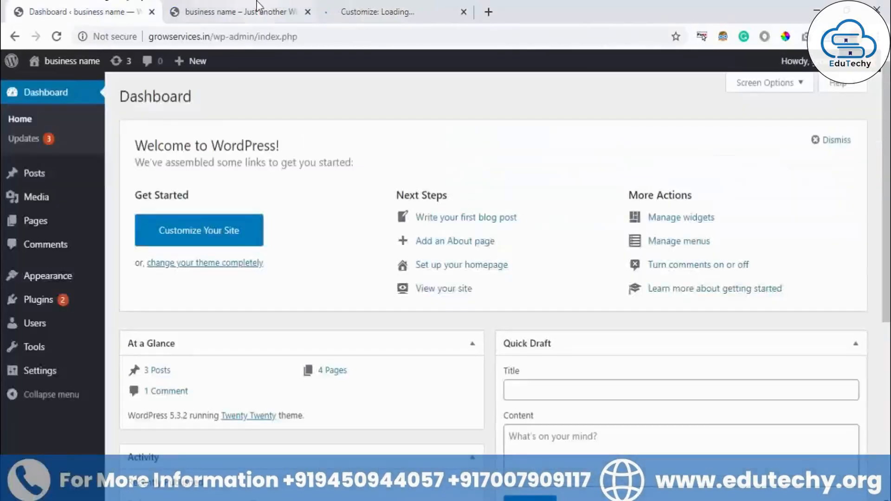
{"action": "left_click", "coordinate": [258, 6]}
{"action": "left_click", "coordinate": [151, 12]}
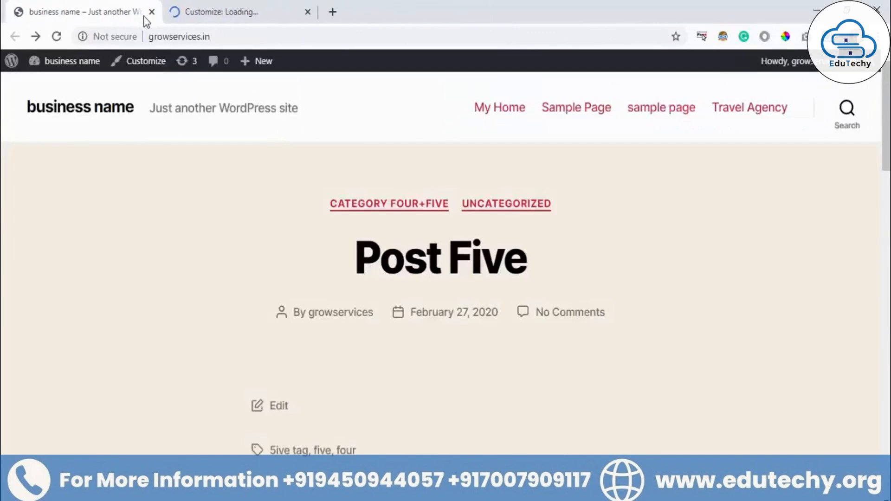
{"action": "left_click", "coordinate": [152, 12]}
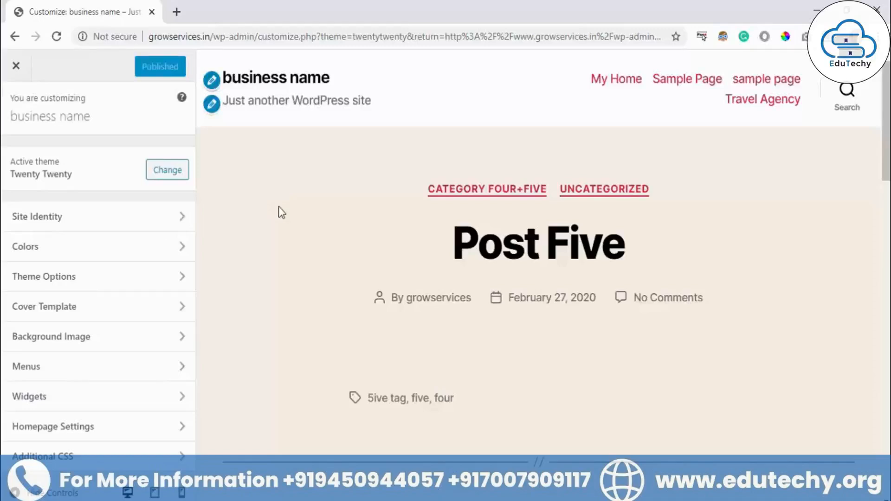
Start changing the active theme from the Customizer and look through the installed themes.
{"action": "scroll", "coordinate": [283, 247], "scroll_direction": "down", "scroll_amount": 3}
{"action": "scroll", "coordinate": [283, 248], "scroll_direction": "up", "scroll_amount": 3}
{"action": "left_click", "coordinate": [164, 178]}
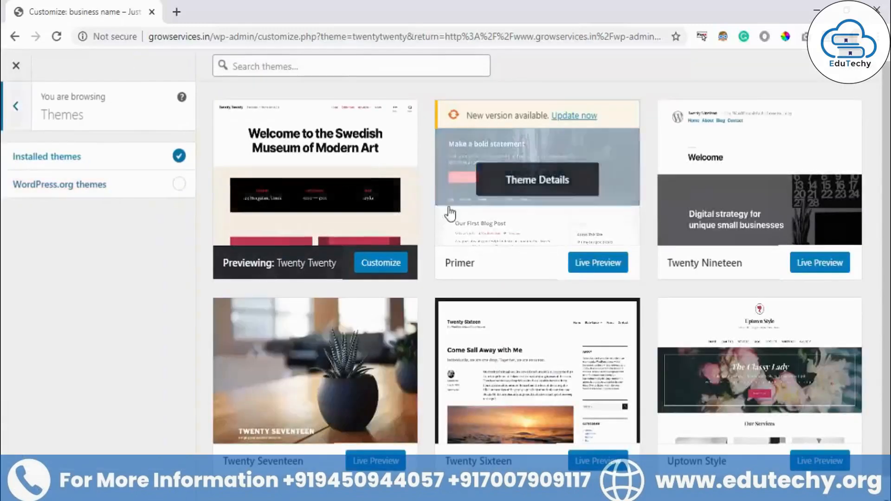
{"action": "scroll", "coordinate": [550, 311], "scroll_direction": "down", "scroll_amount": 1}
{"action": "scroll", "coordinate": [551, 311], "scroll_direction": "up", "scroll_amount": 1}
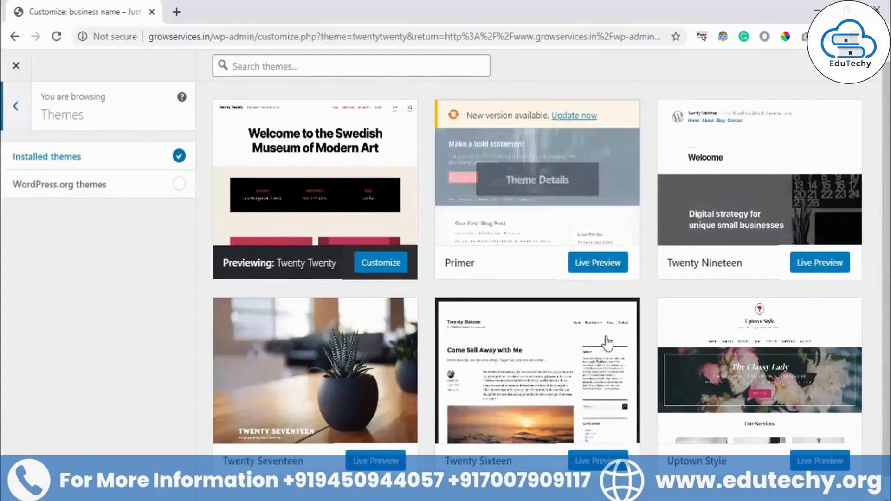
Open the site dashboard in a new browser tab and bring up the featured themes available for installation.
{"action": "right_click", "coordinate": [106, 5]}
{"action": "left_click", "coordinate": [56, 8]}
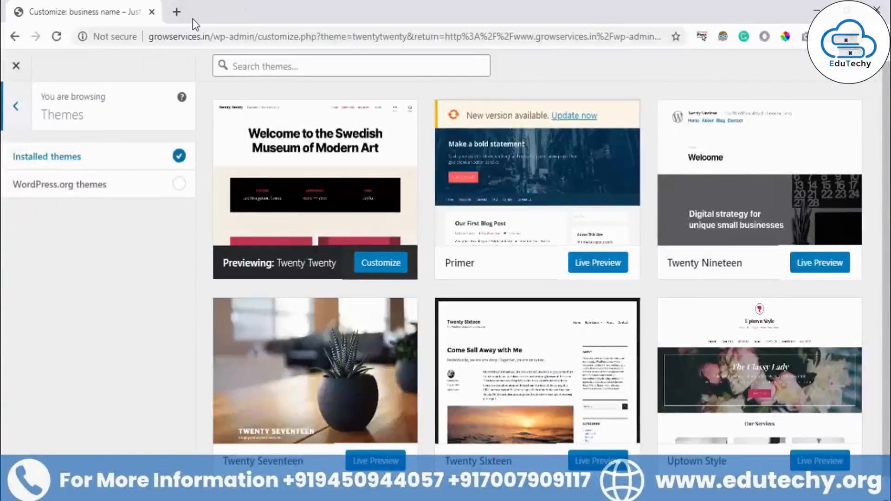
{"action": "left_click", "coordinate": [176, 11]}
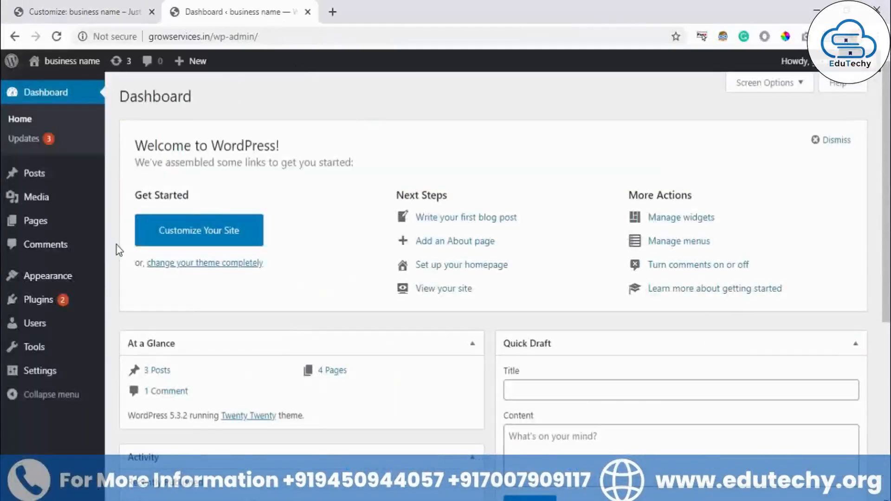
{"action": "mouse_move", "coordinate": [56, 281]}
{"action": "left_click", "coordinate": [126, 280]}
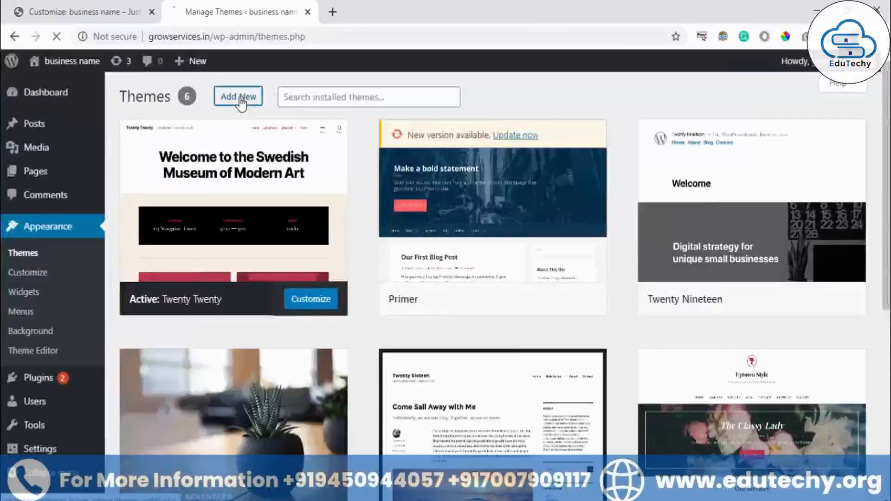
{"action": "left_click", "coordinate": [239, 97]}
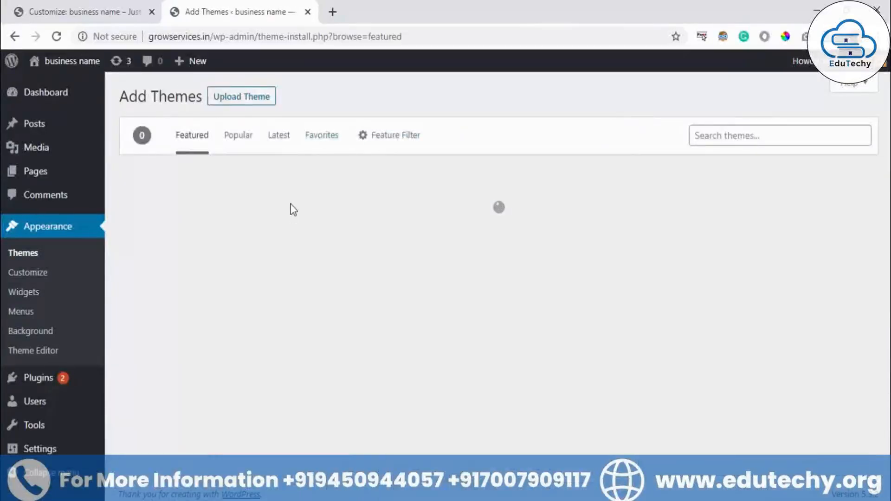
{"action": "mouse_move", "coordinate": [447, 372]}
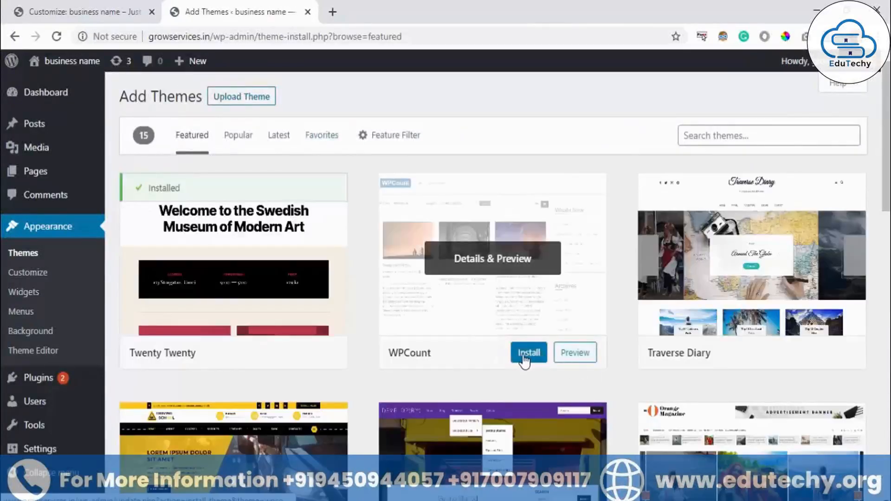
Return to the Customizer and leave the theme browser for the main list of settings.
{"action": "left_click", "coordinate": [83, 12]}
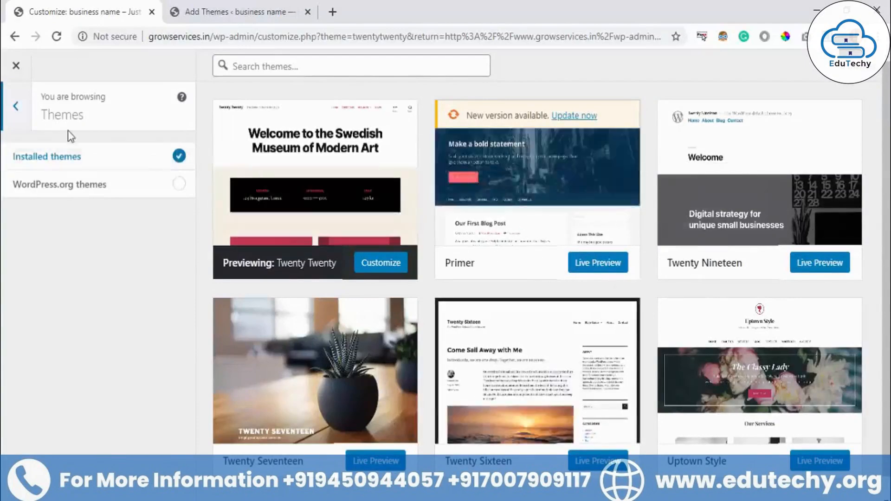
{"action": "left_click", "coordinate": [15, 107]}
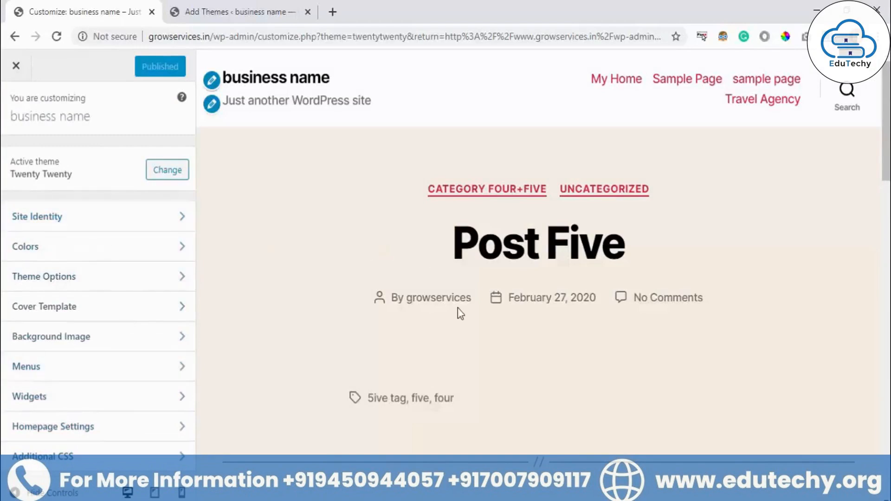
{"action": "scroll", "coordinate": [457, 308], "scroll_direction": "down", "scroll_amount": 5}
{"action": "scroll", "coordinate": [453, 308], "scroll_direction": "up", "scroll_amount": 5}
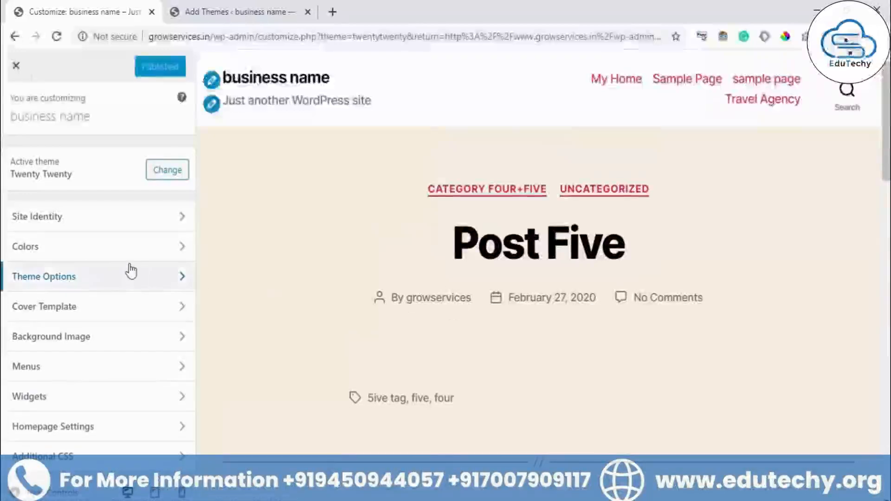
Try to change the site title in Site Identity to "Here".
{"action": "left_click", "coordinate": [130, 224]}
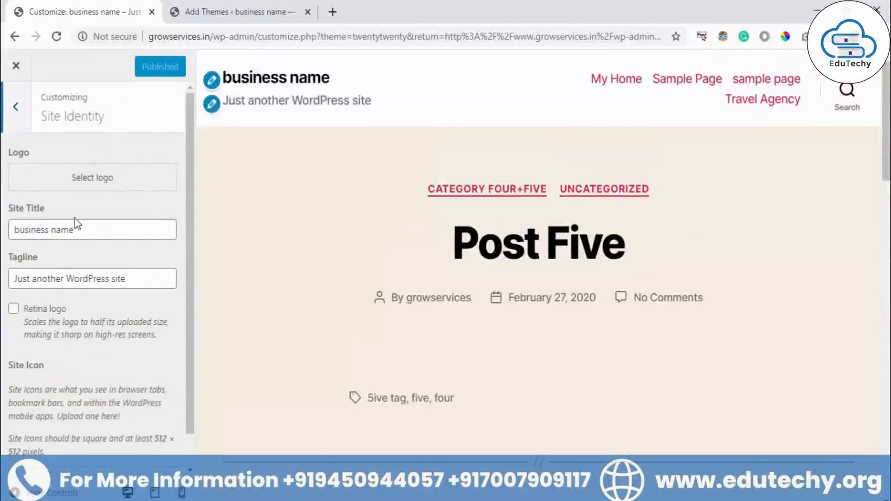
{"action": "triple_click", "coordinate": [121, 234]}
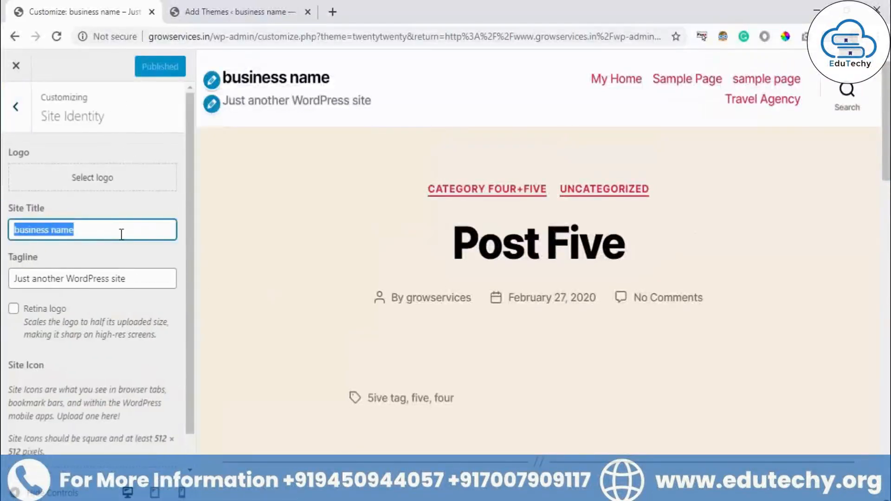
{"action": "type", "text": "Here"}
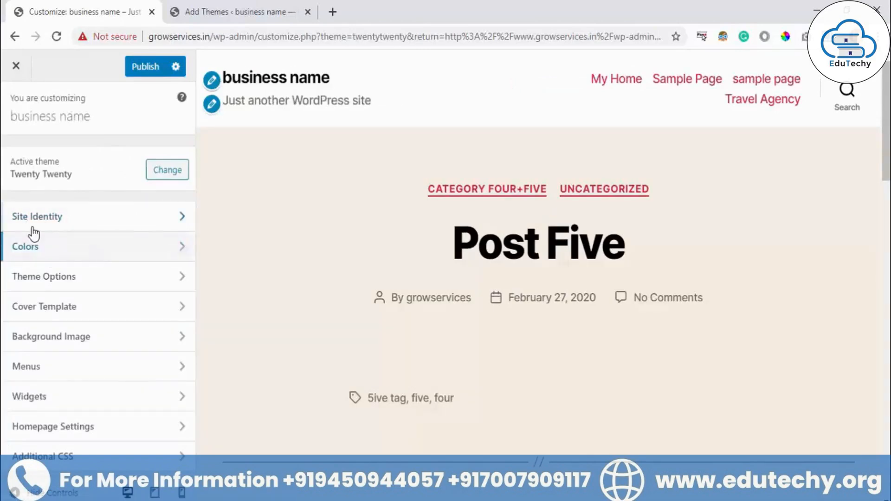
Enter "here you change business name" as the site title in Site Identity, and replace it with "Grampus Infotech".
{"action": "left_click", "coordinate": [82, 219]}
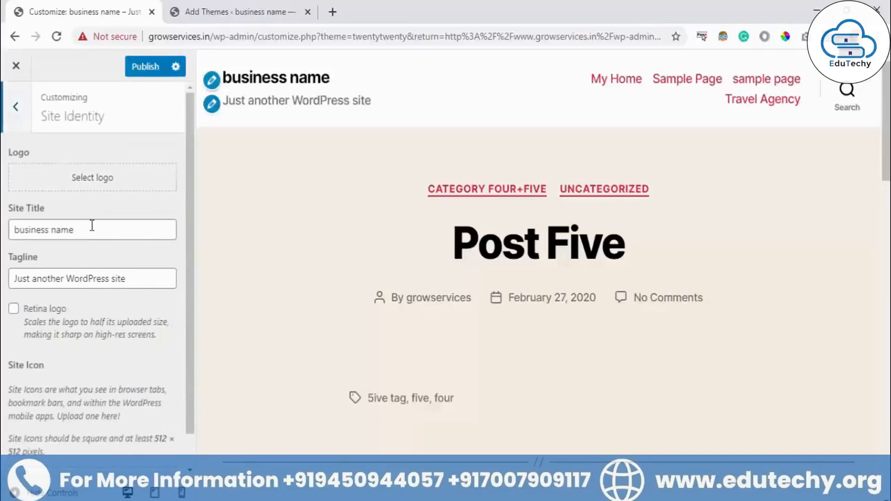
{"action": "triple_click", "coordinate": [97, 230]}
{"action": "type", "text": "here"}
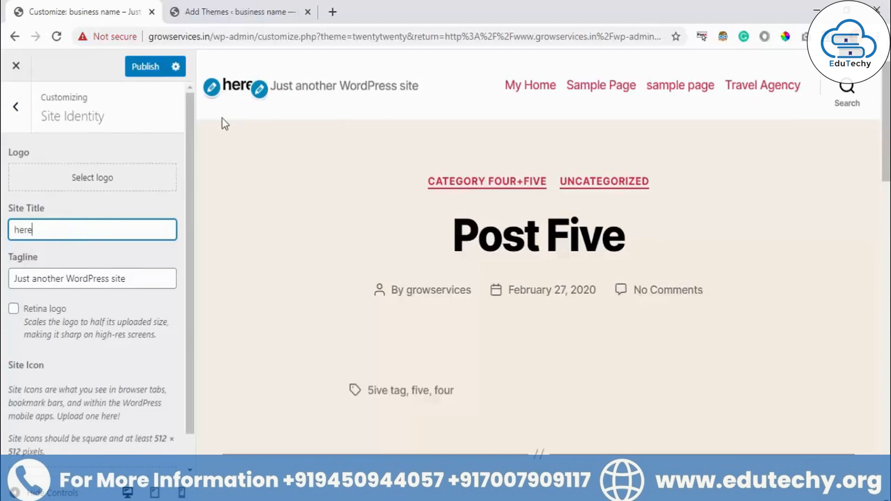
{"action": "type", "text": " you change"}
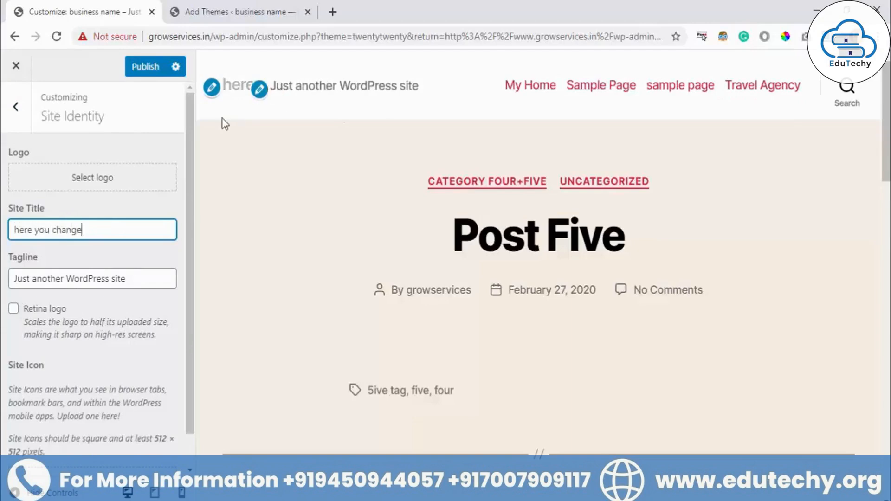
{"action": "type", "text": " business name"}
{"action": "key", "text": "ctrl+a"}
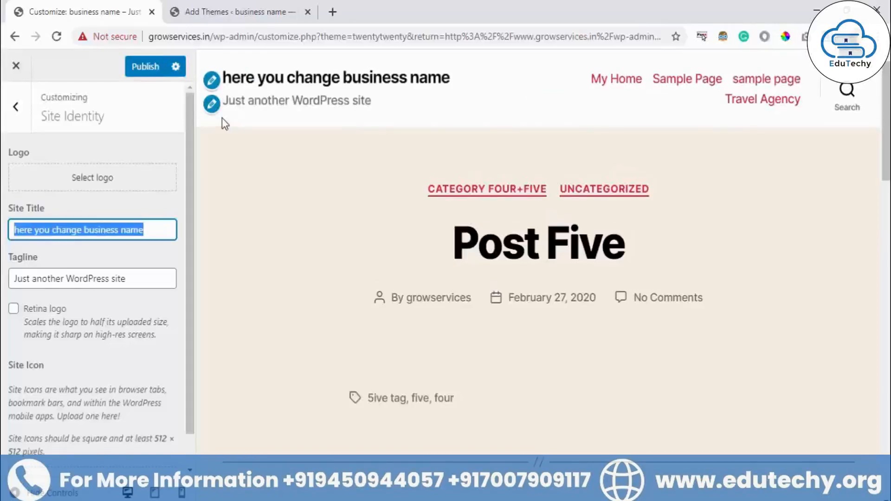
{"action": "type", "text": "Grampus Infotech"}
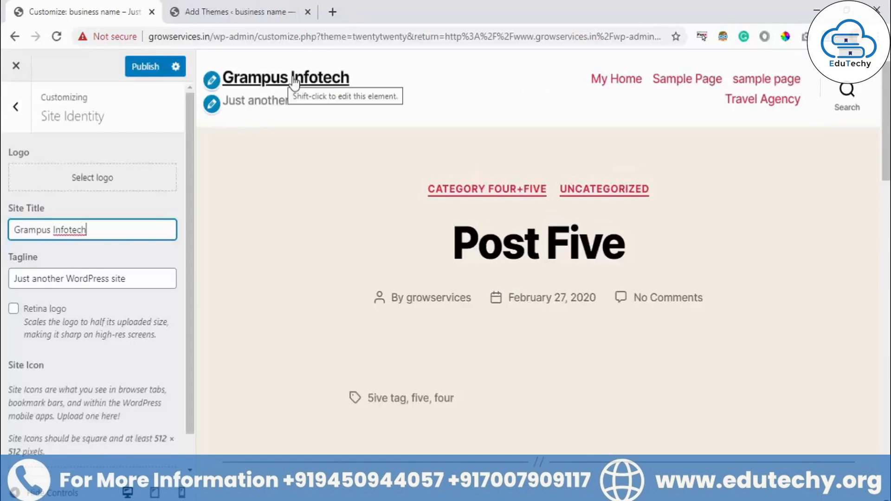
{"action": "left_click", "coordinate": [132, 278]}
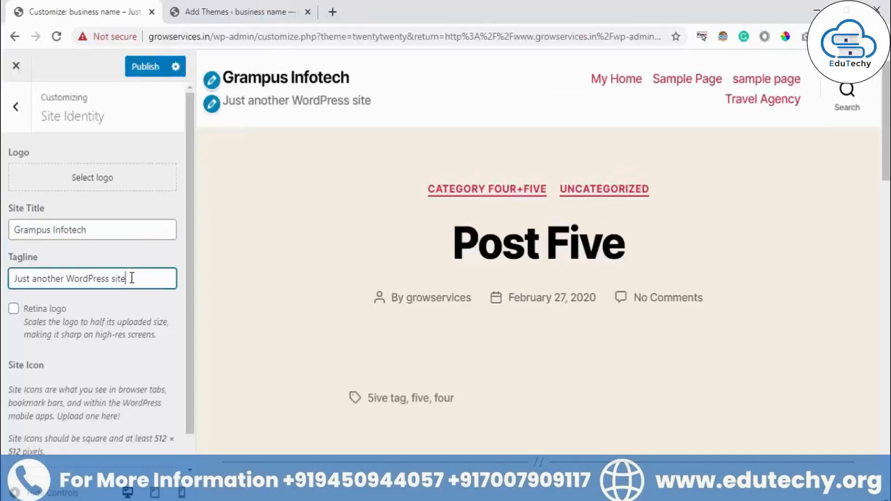
{"action": "left_click", "coordinate": [109, 227]}
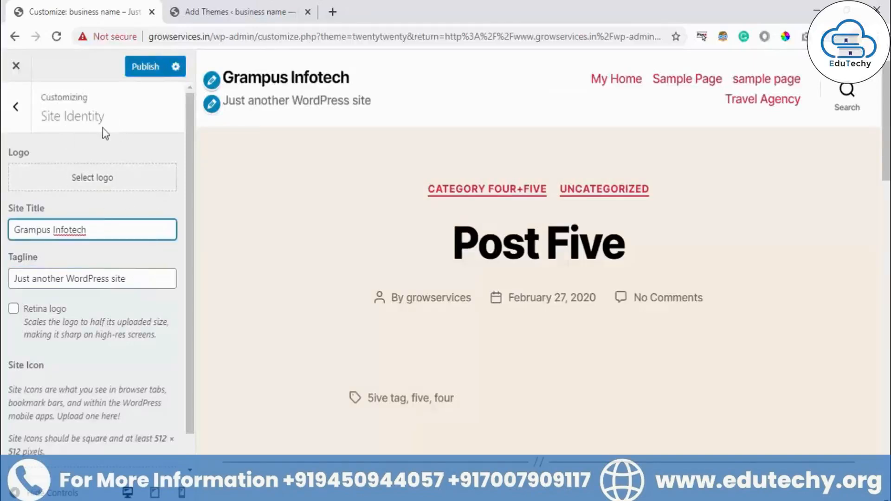
{"action": "left_click", "coordinate": [16, 110]}
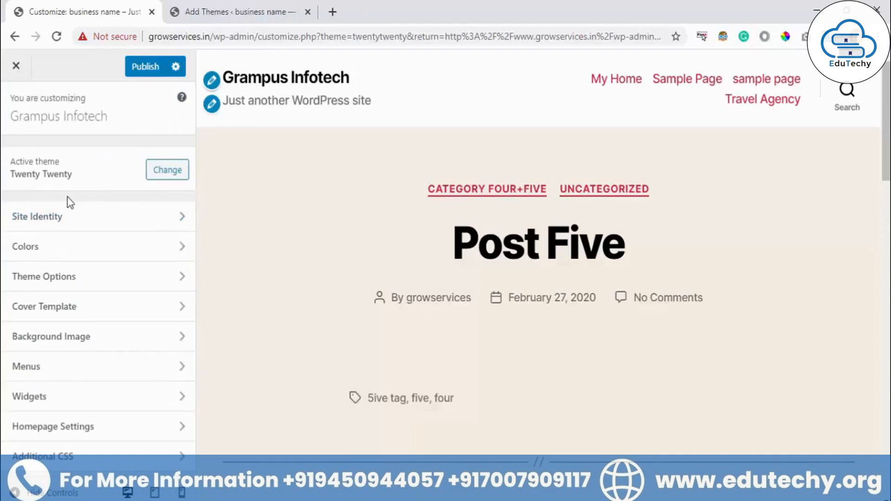
Review the Site Identity and Homepage Settings sections of the Customizer without changing anything.
{"action": "left_click", "coordinate": [52, 215]}
{"action": "left_click", "coordinate": [16, 112]}
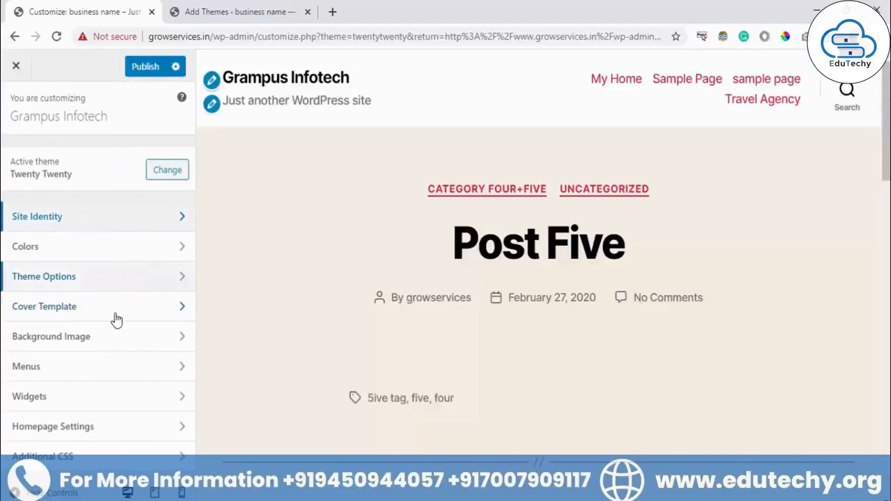
{"action": "left_click", "coordinate": [105, 431]}
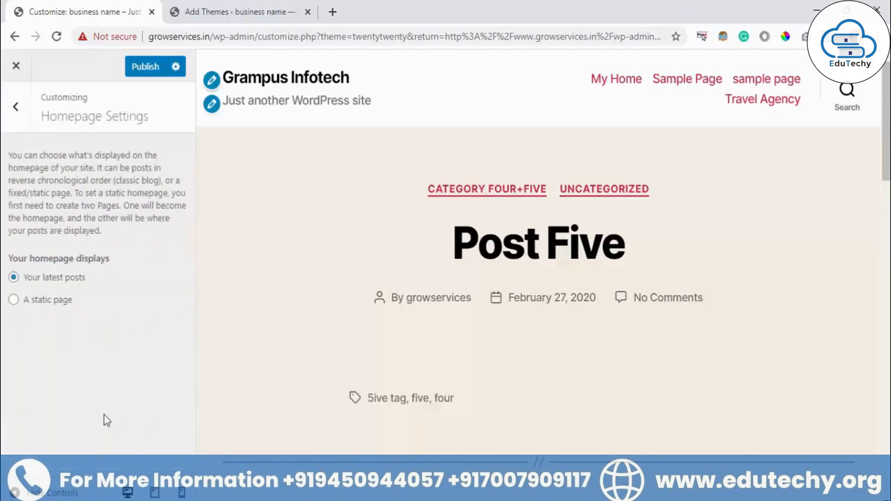
{"action": "left_click", "coordinate": [13, 106]}
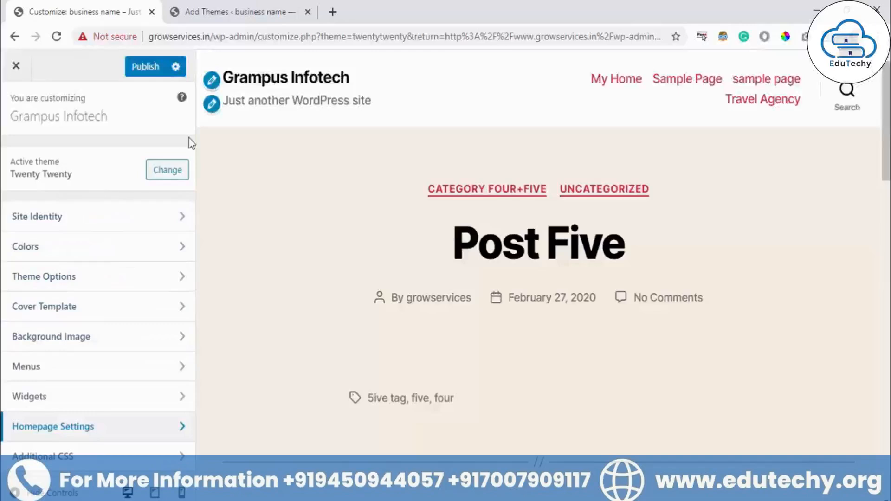
Set the site title to "Business Name" in Site Identity and publish the change, closing the Customizer.
{"action": "left_click", "coordinate": [211, 81]}
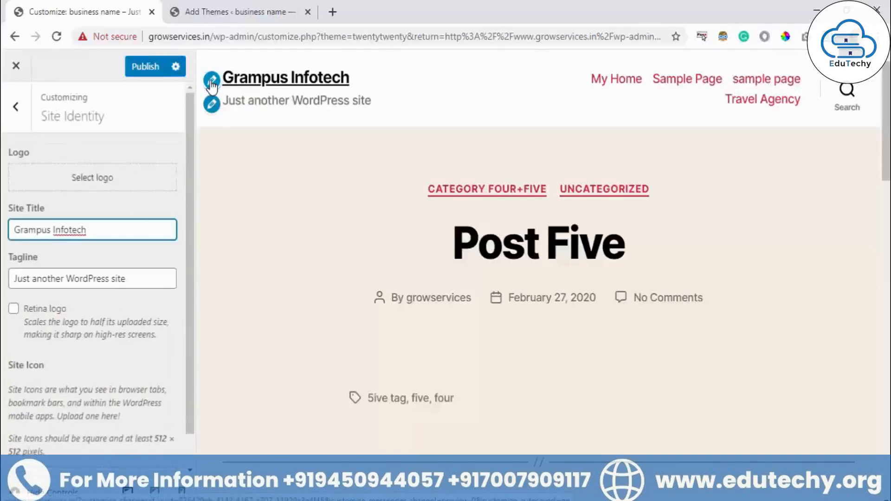
{"action": "triple_click", "coordinate": [106, 230]}
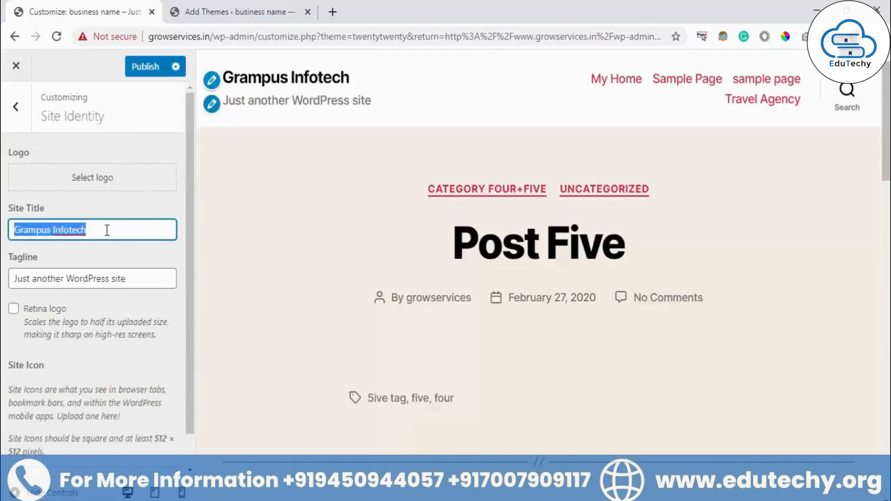
{"action": "type", "text": "buin"}
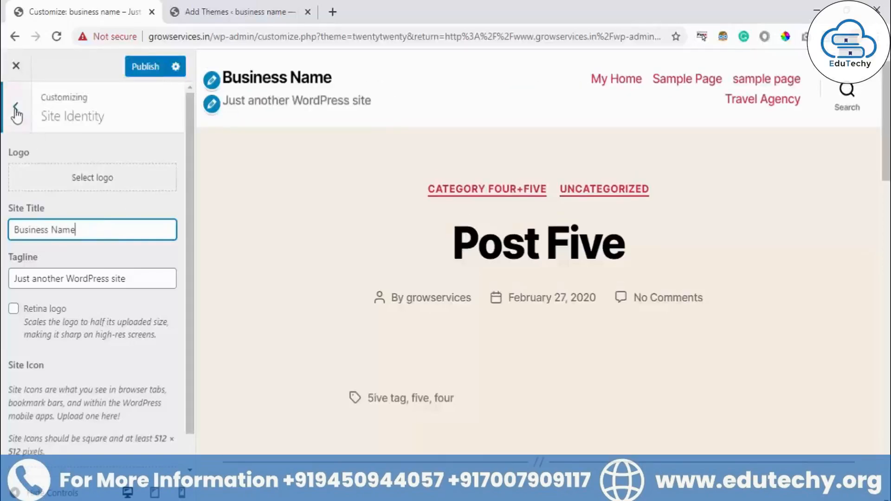
{"action": "left_click", "coordinate": [16, 107]}
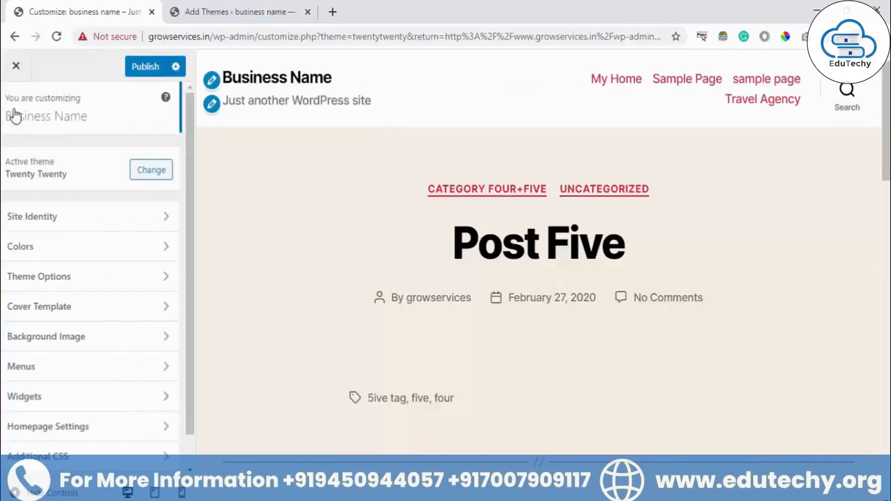
{"action": "left_click", "coordinate": [146, 68]}
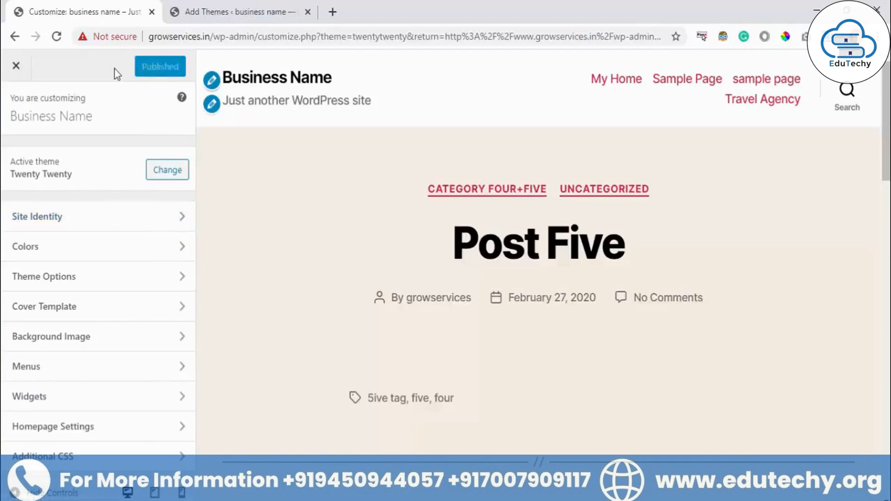
{"action": "left_click", "coordinate": [16, 67]}
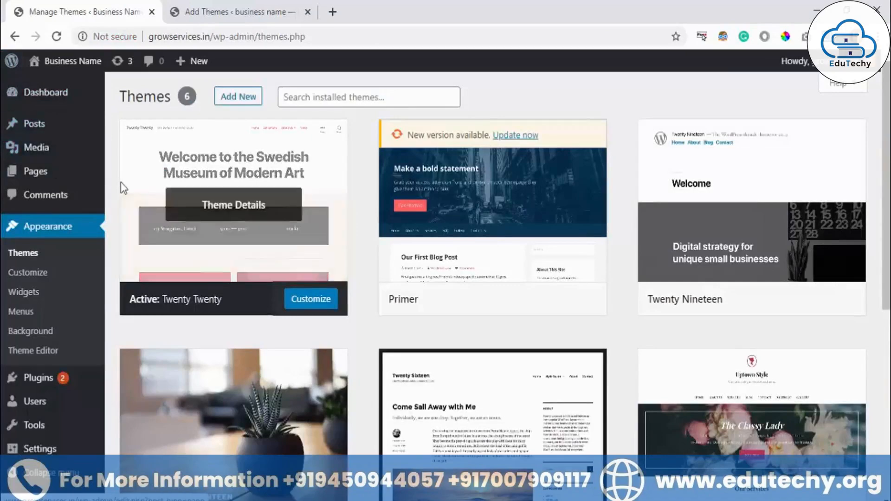
Close the extra Add Themes page and open the active Twenty Twenty theme for customizing.
{"action": "left_click", "coordinate": [307, 12]}
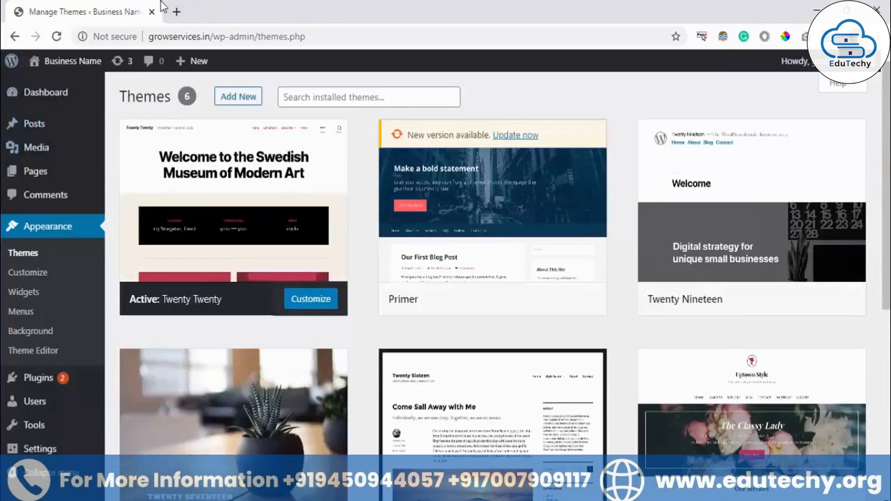
{"action": "mouse_move", "coordinate": [276, 248]}
{"action": "left_click", "coordinate": [311, 299]}
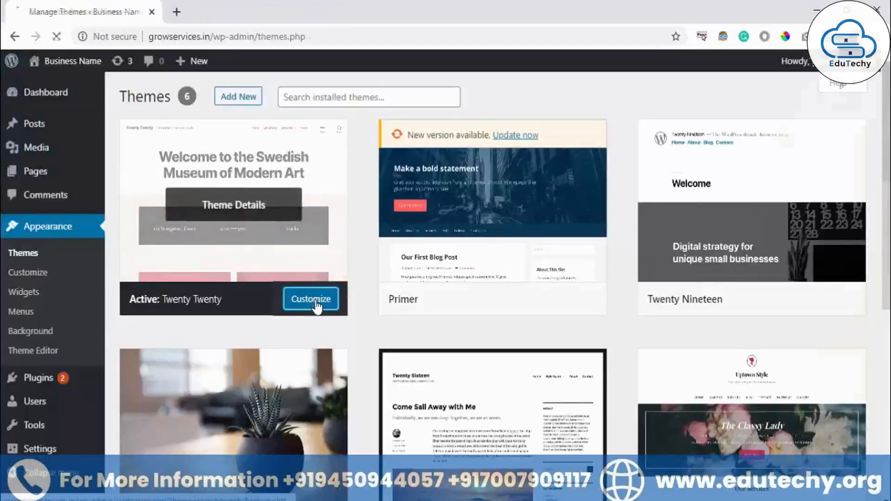